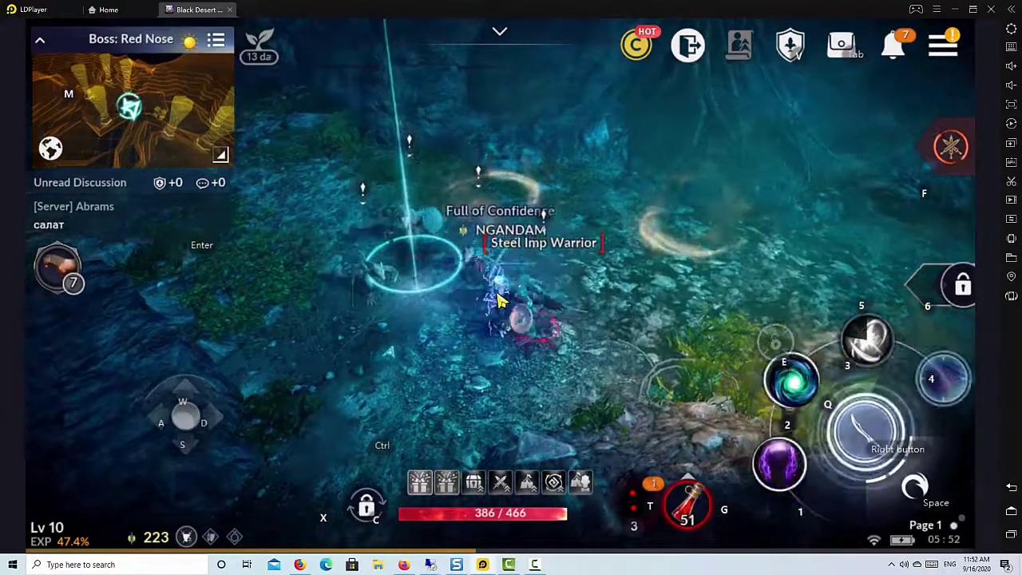
Fight the Steel Imps and Steel Imp Warrior with combat skills and basic attacks, using a health potion during the fight
key("2")
key("1")
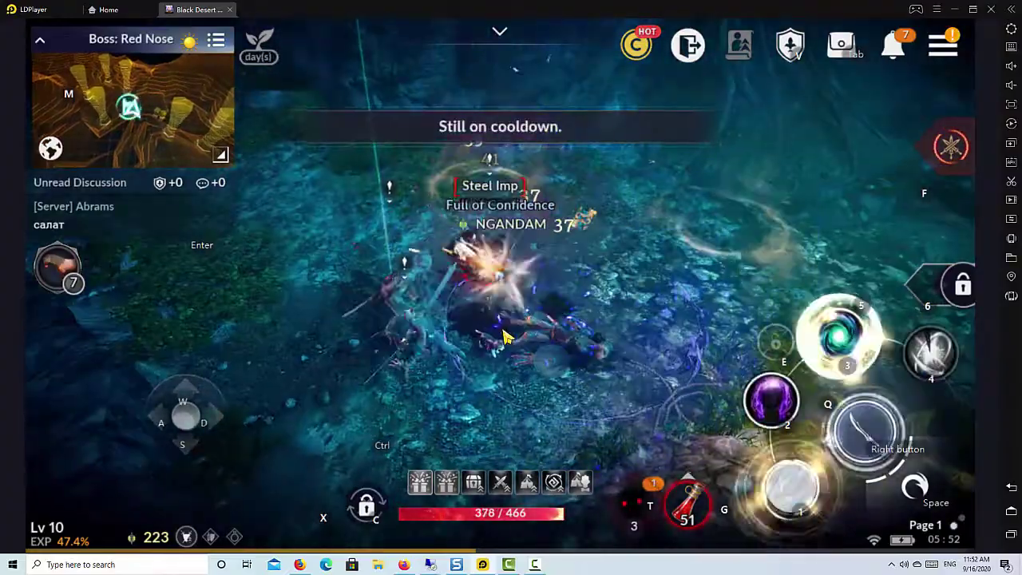
key("t")
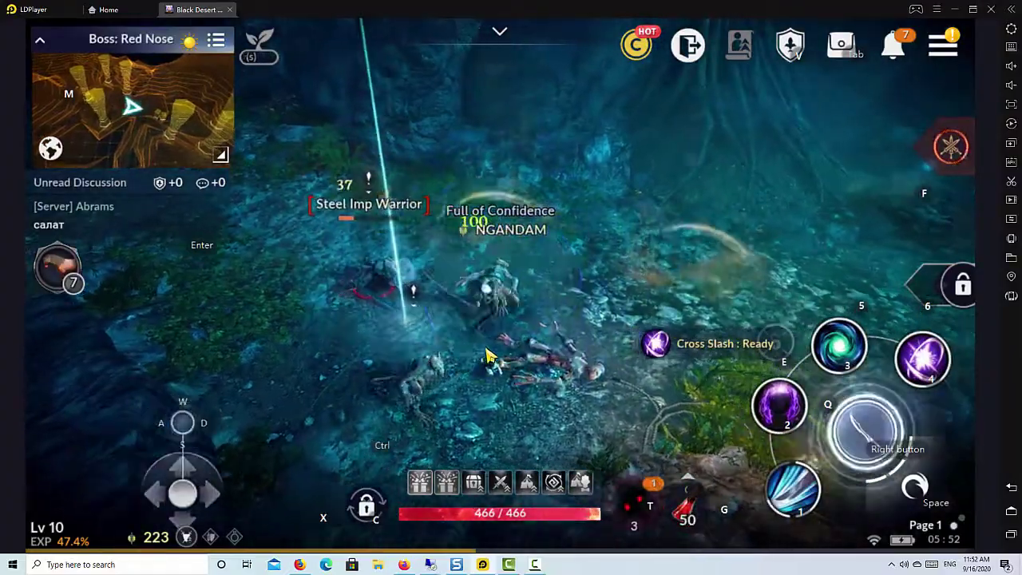
key("s")
key("w")
right_click(447, 303)
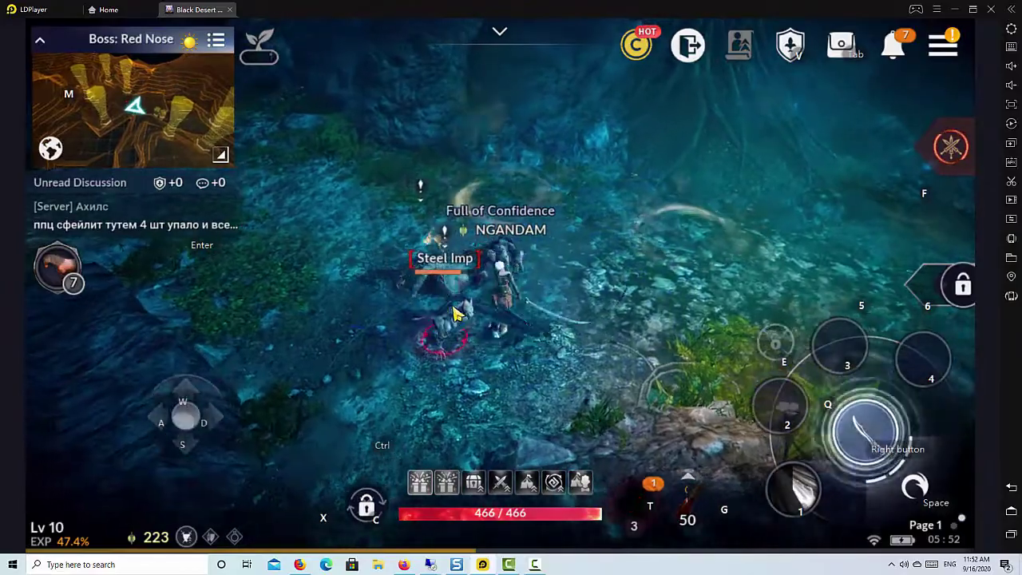
right_click(449, 327)
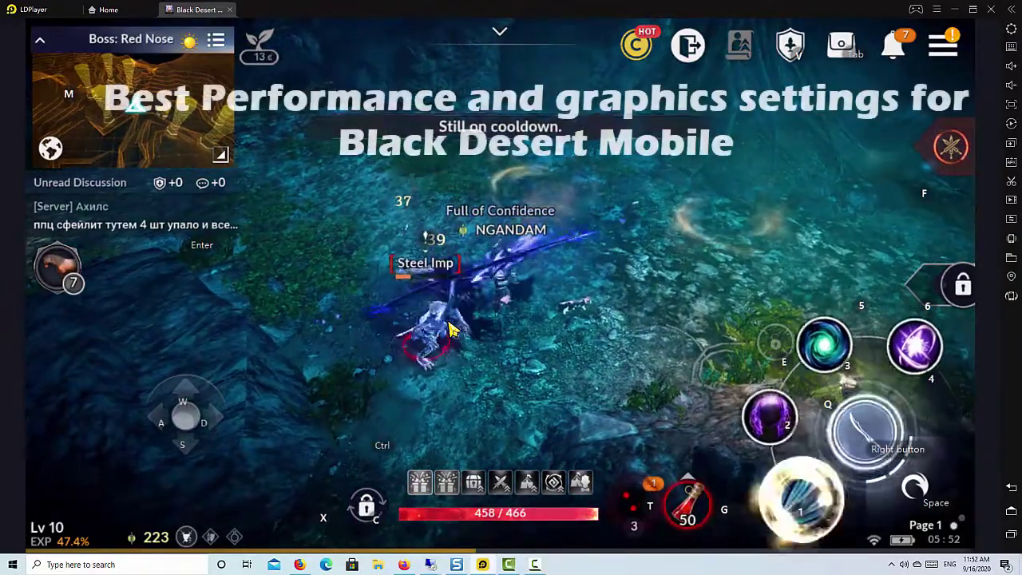
Move the character on to the Imp Summoners and attack them with the combat skills
key("w")
key("d")
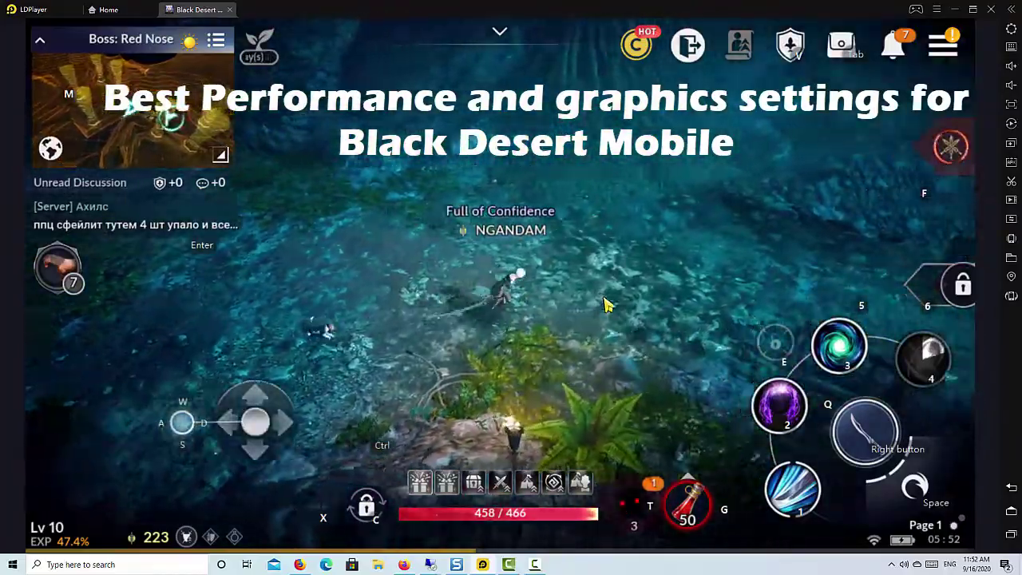
key("s")
right_click(604, 304)
key("2")
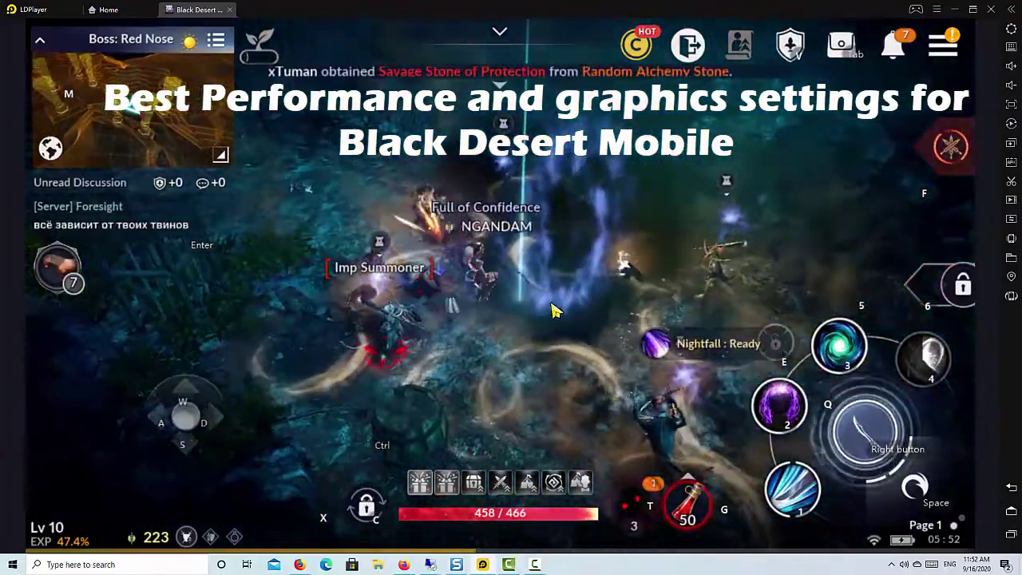
key("3")
key("4")
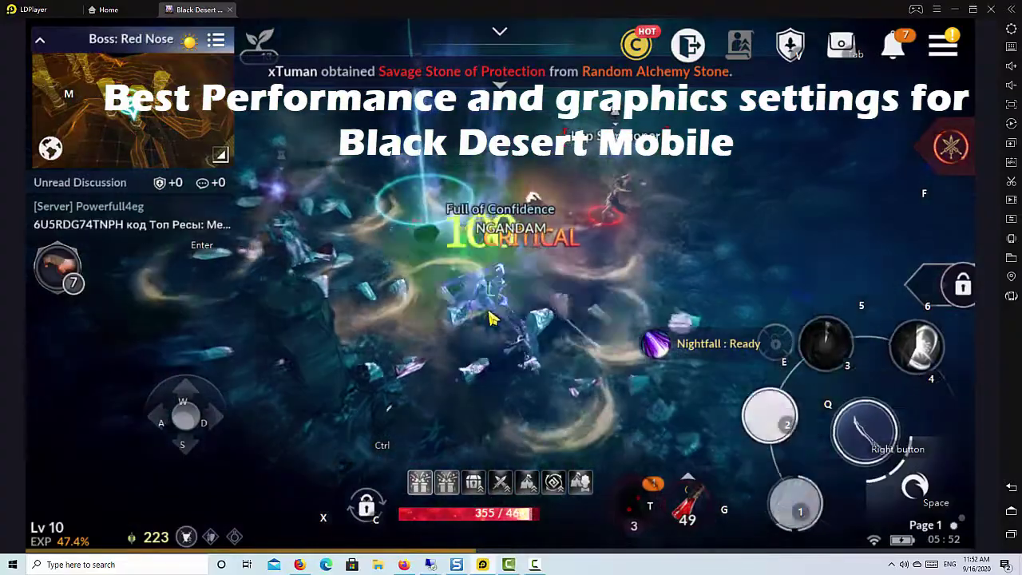
key("1")
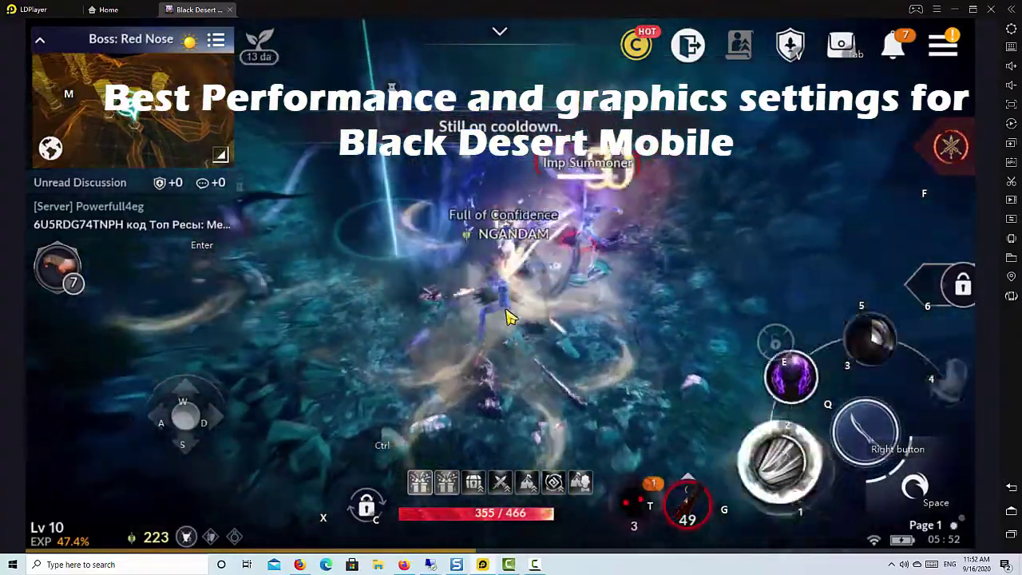
key("4")
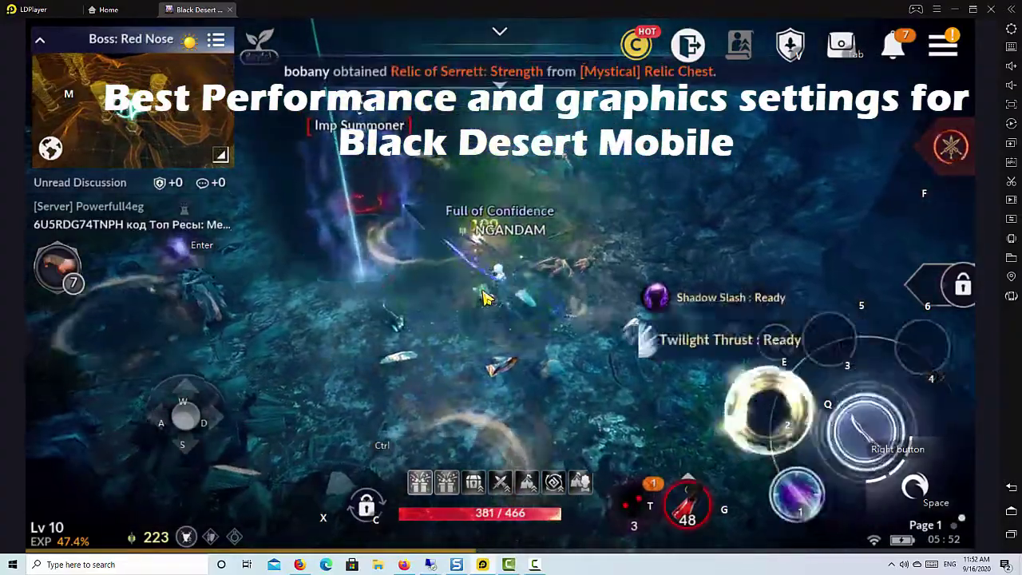
key("3")
key("1")
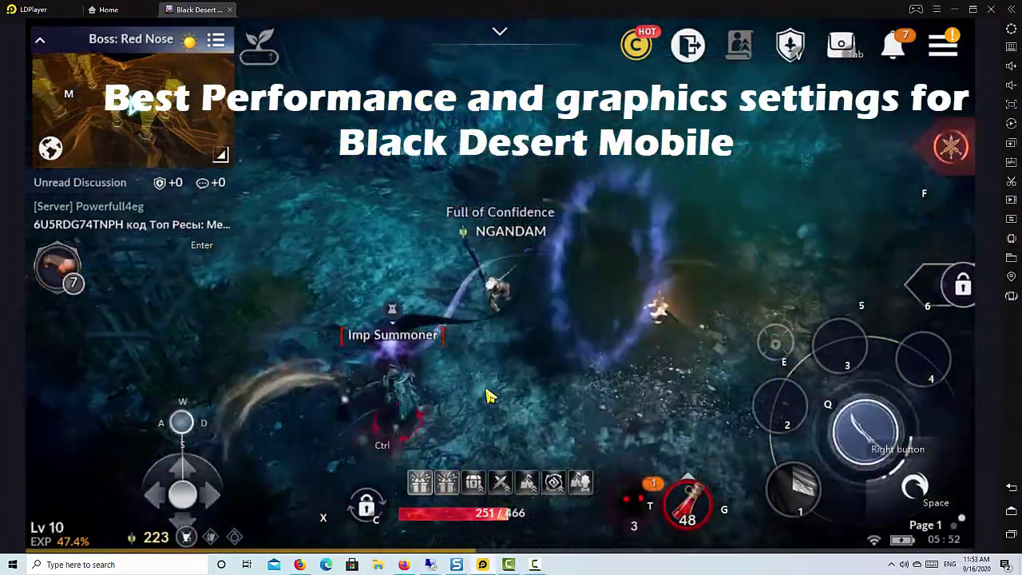
key("1")
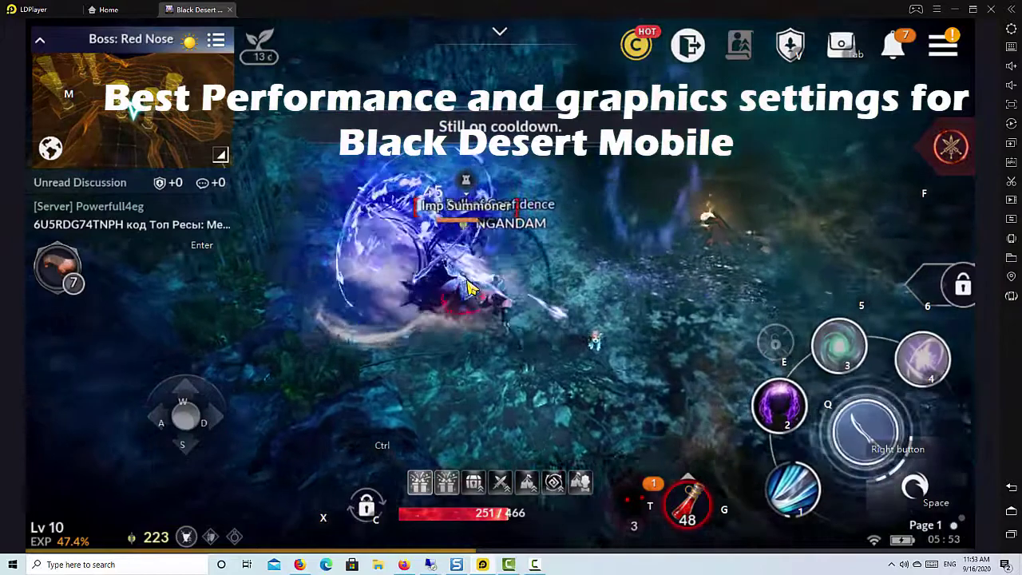
Travel through the area towards the boss quest marker and attack the next group of Steel Imps
key("s")
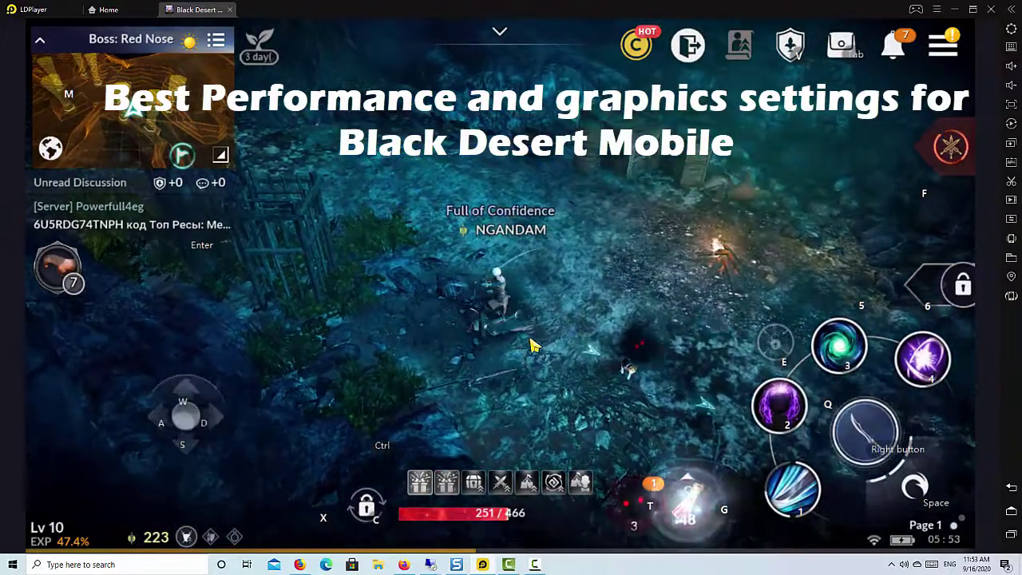
key("s")
key("d")
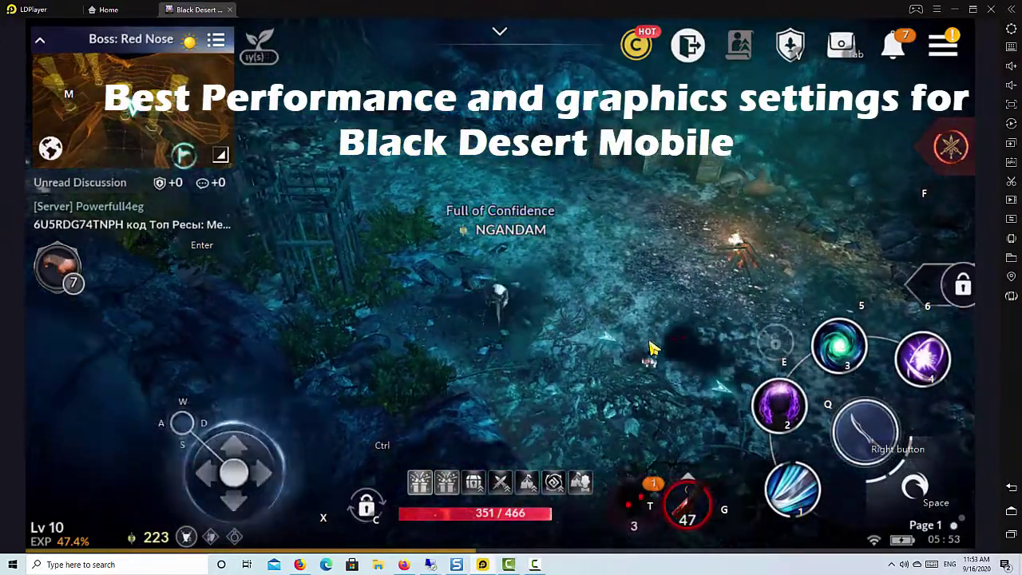
key("s")
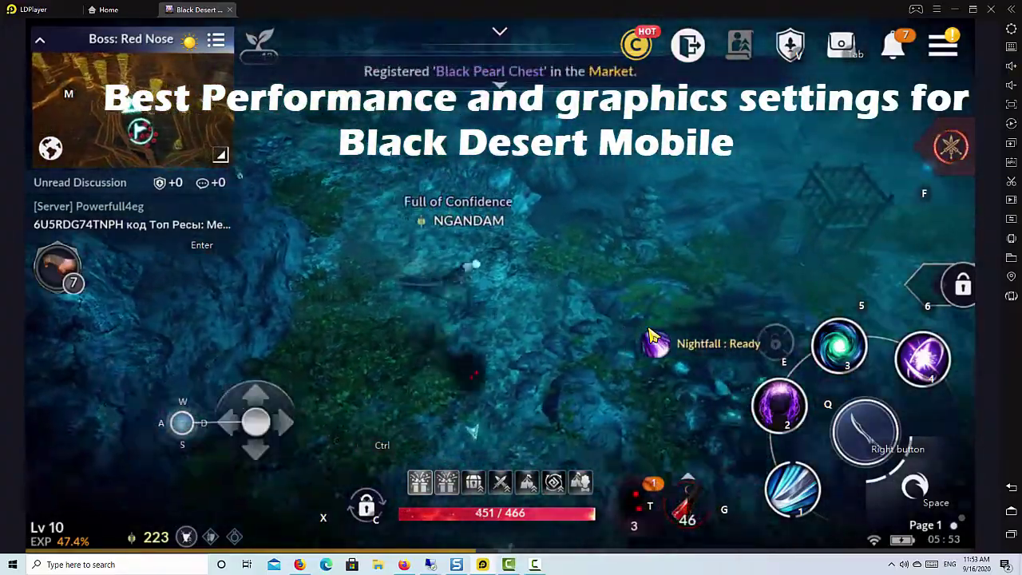
key("a")
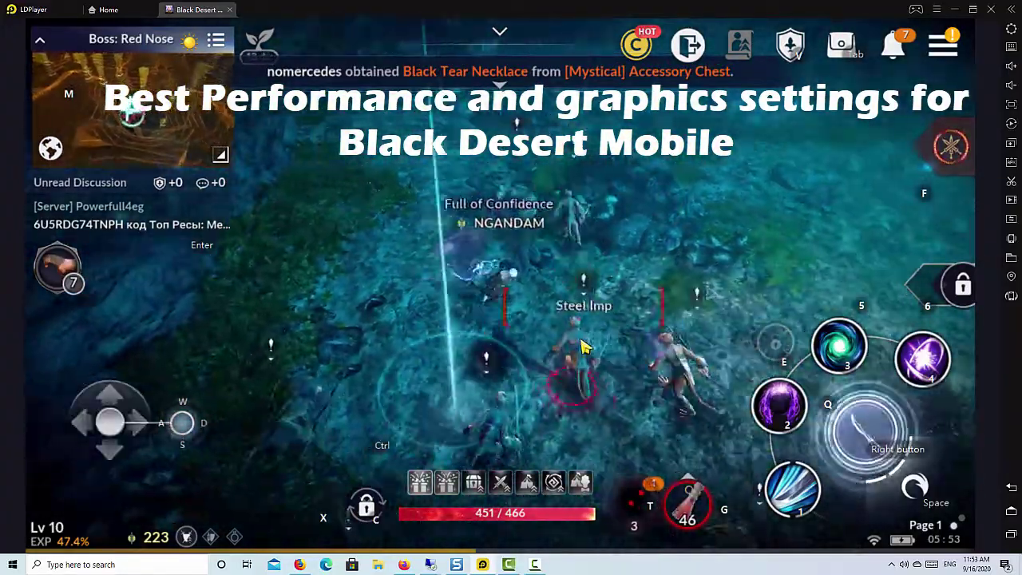
key("4")
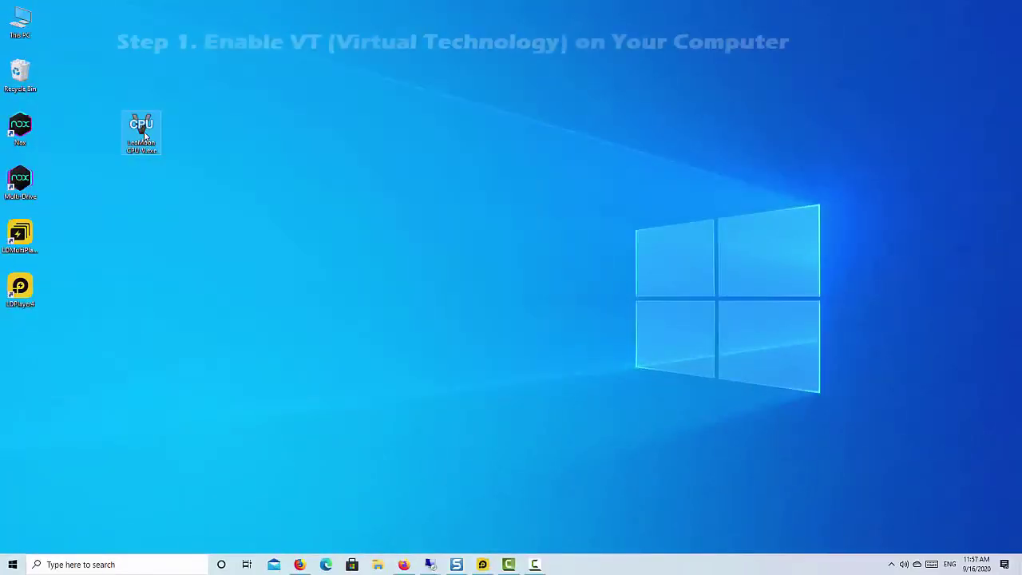
Launch LeoMoon CPU-V from the desktop to check whether the computer has virtualization (VT) enabled
double_click(142, 135)
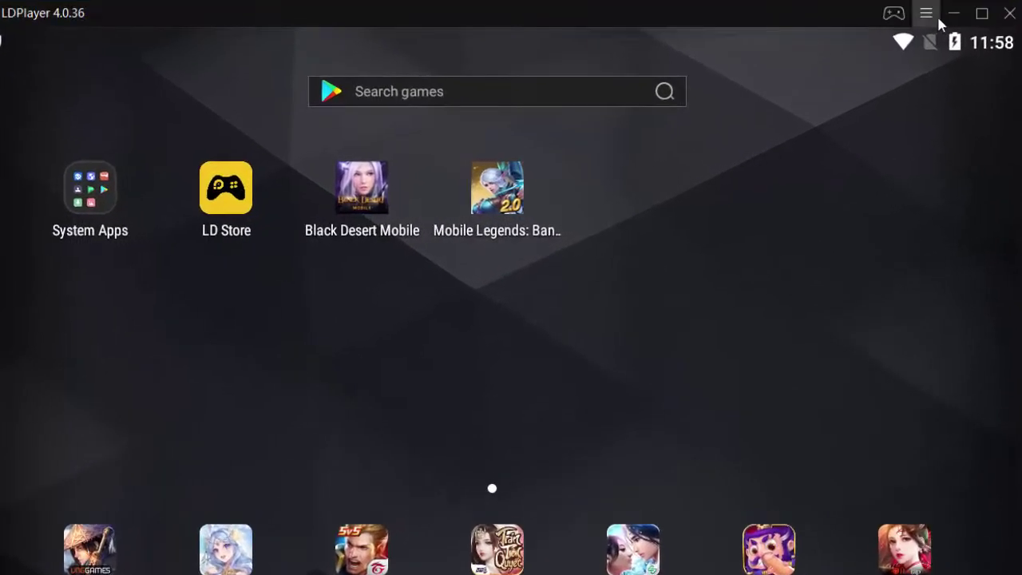
In the LDPlayer emulator's advanced settings, set the CPU to 4 cores and the RAM to 4096M
left_click(788, 84)
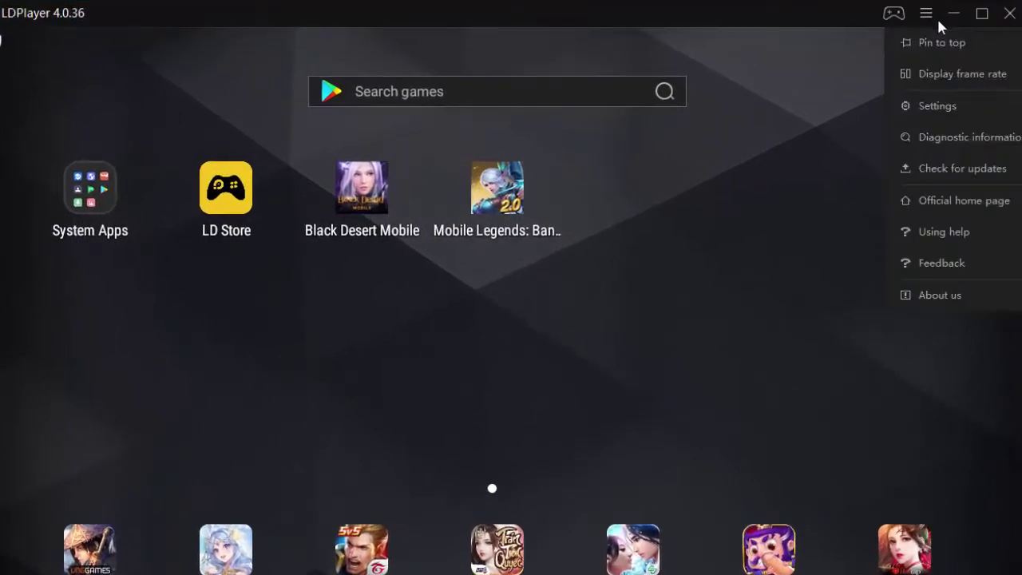
left_click(937, 112)
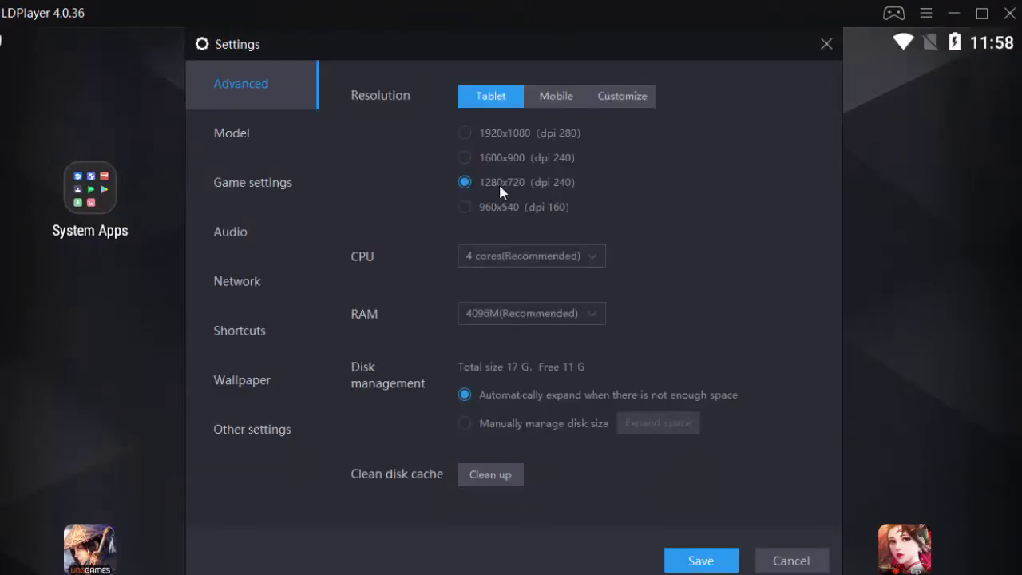
left_click(592, 256)
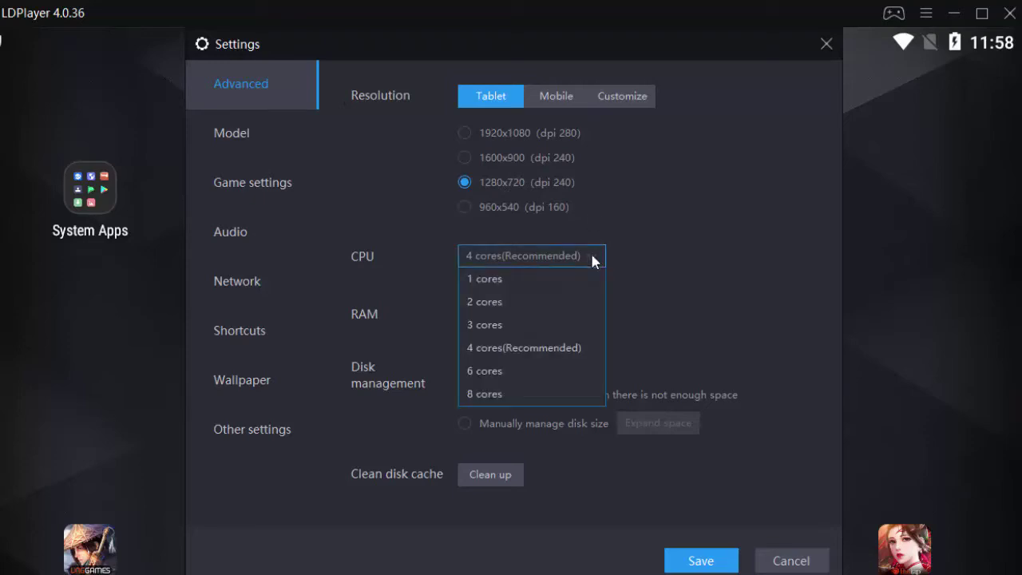
left_click(569, 350)
left_click(595, 313)
scroll(550, 366, "down", 3)
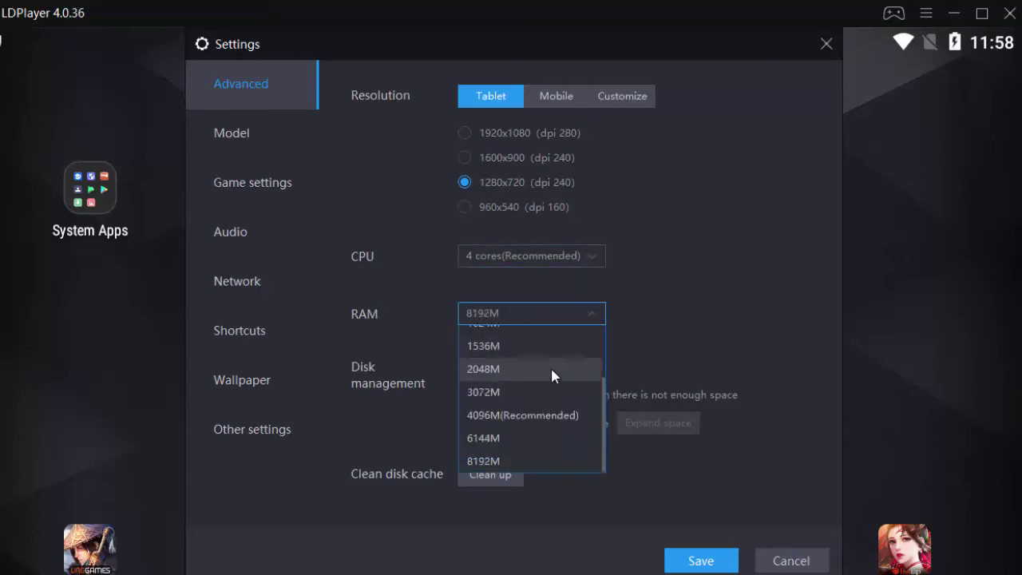
left_click(533, 412)
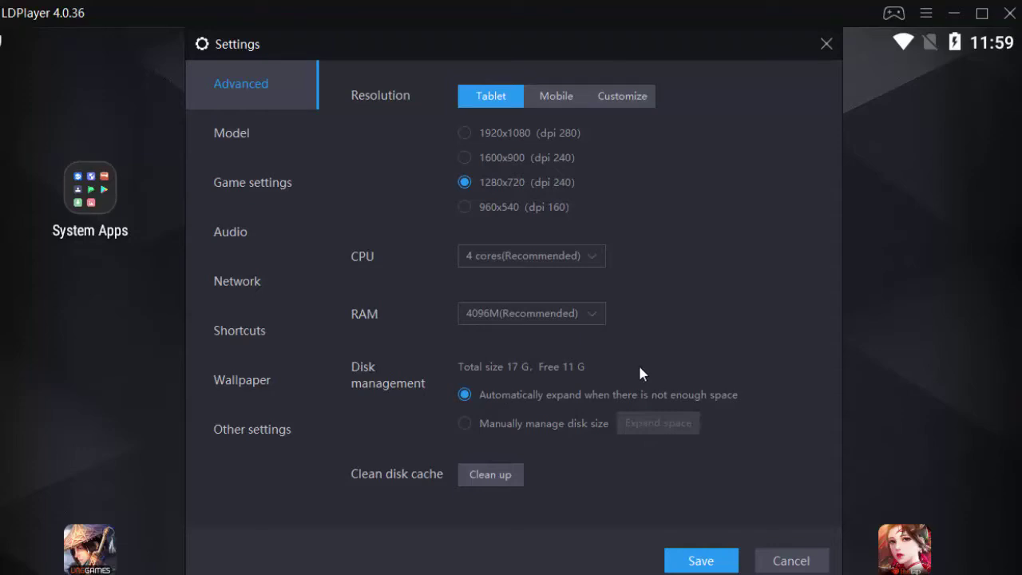
Set the emulator's game frame rate to 60 FPS, save the settings and restart the player to apply them
left_click(265, 182)
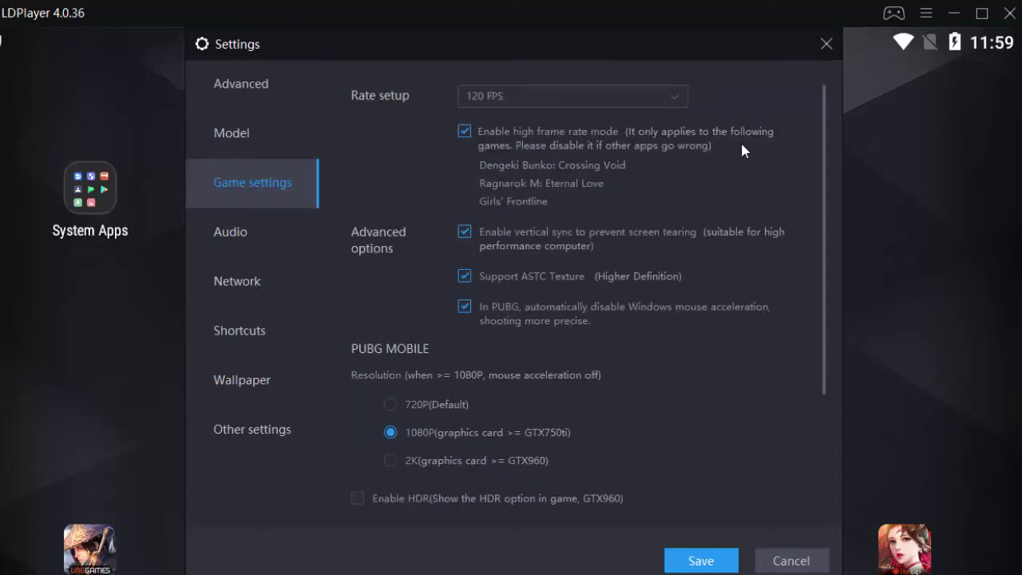
left_click(643, 95)
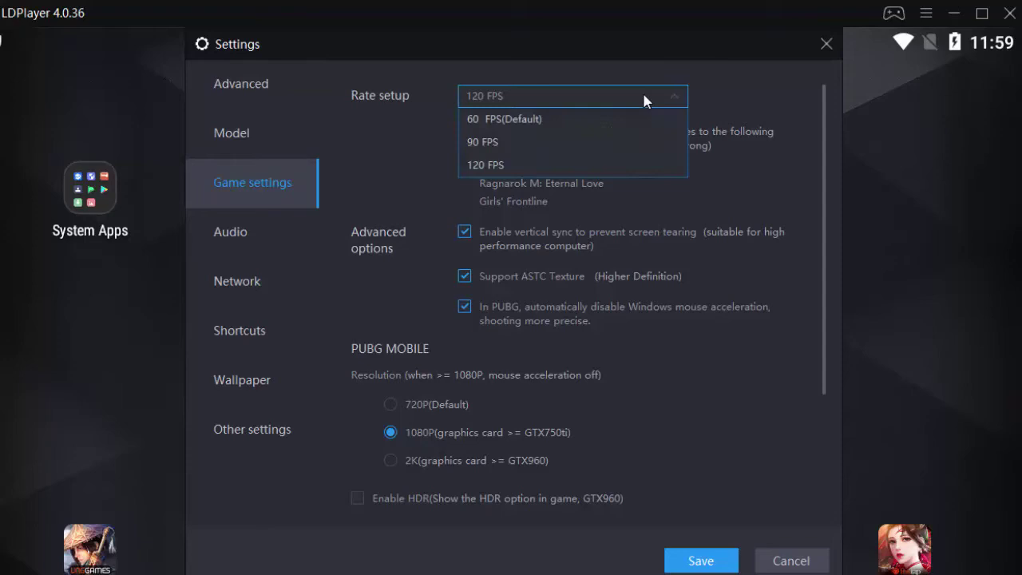
left_click(531, 118)
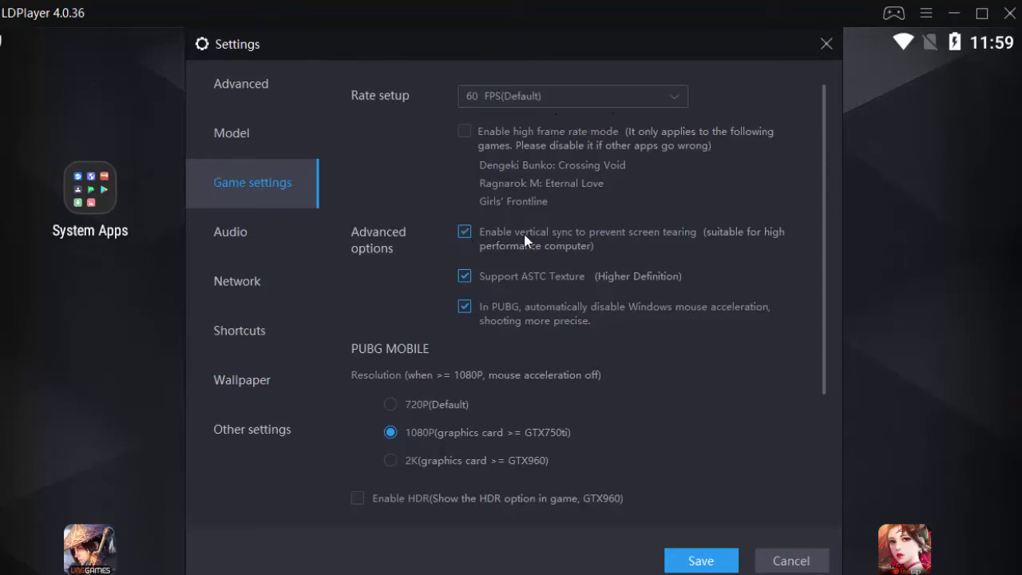
left_click(700, 559)
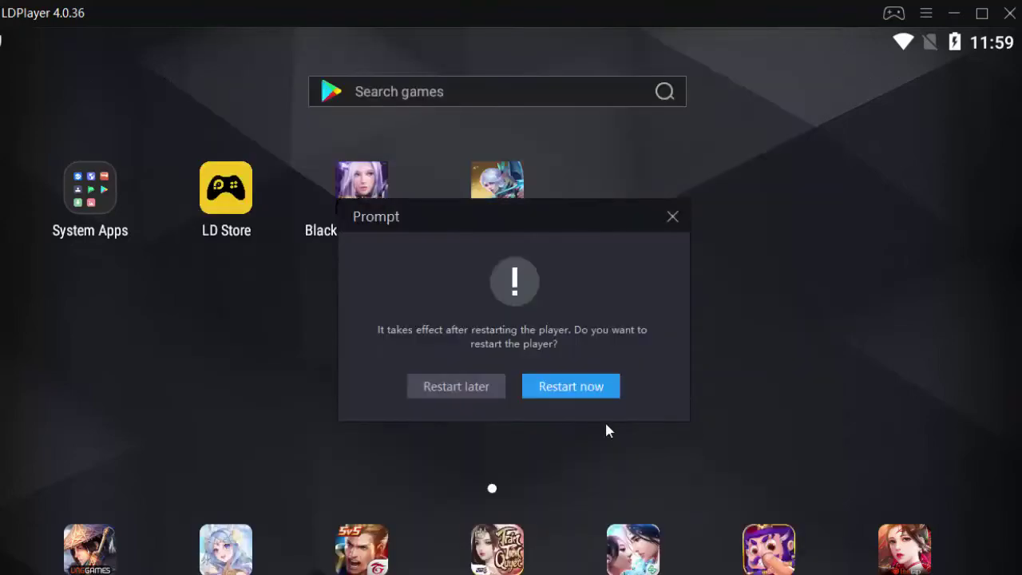
left_click(589, 391)
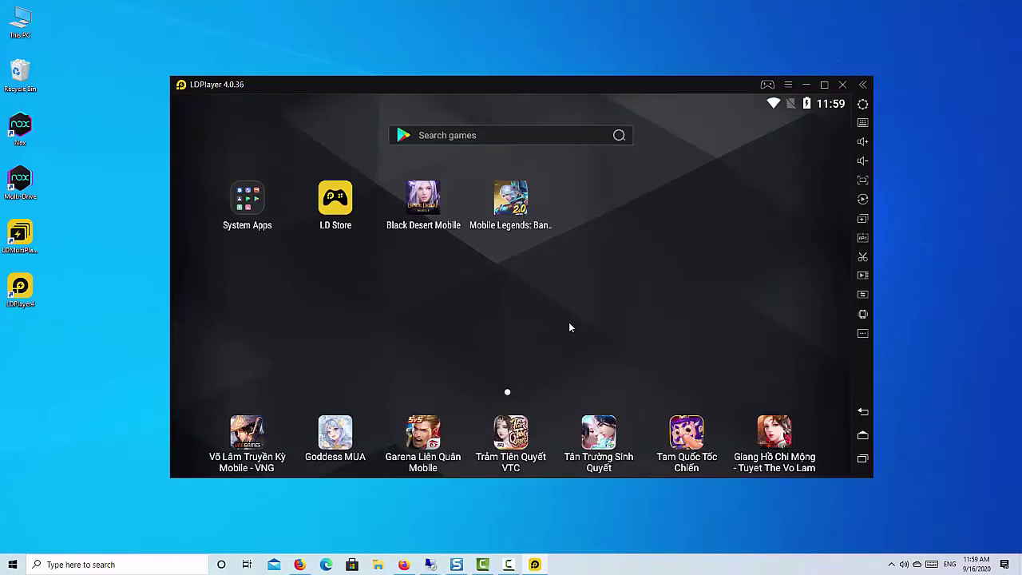
Launch Black Desert Mobile, dismiss the keyboard mapping tips and maximize the emulator window
left_click(424, 202)
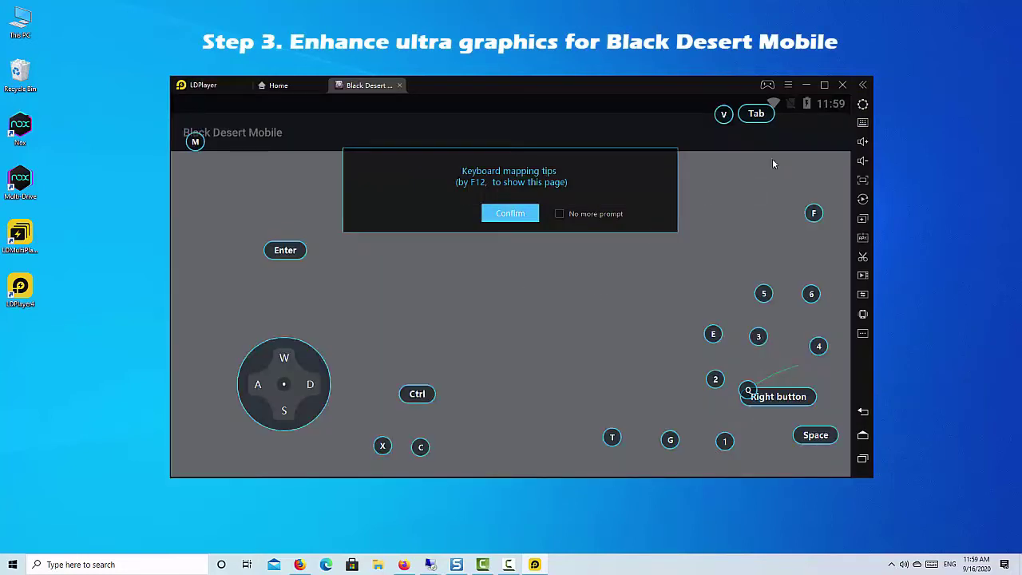
left_click(497, 219)
left_click(825, 85)
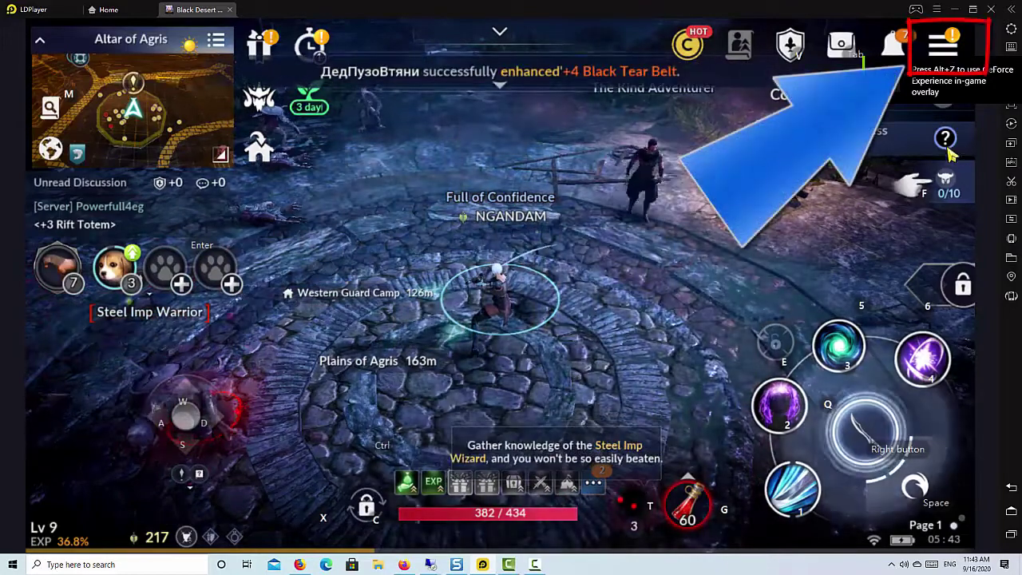
In the game's graphics settings, set both Resolution and Frame Limit to Max Settings and accept the cautions
left_click(945, 46)
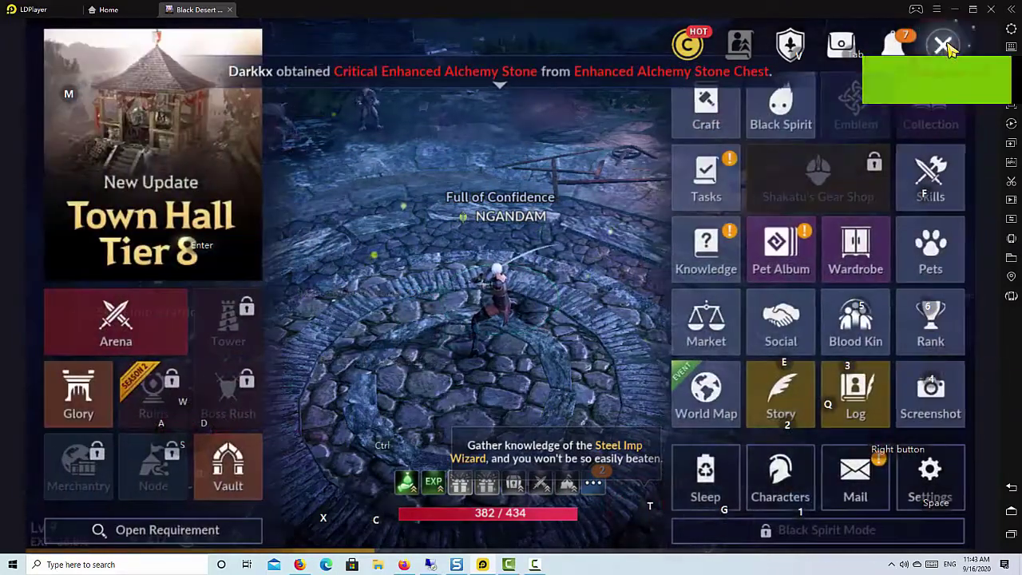
left_click(931, 475)
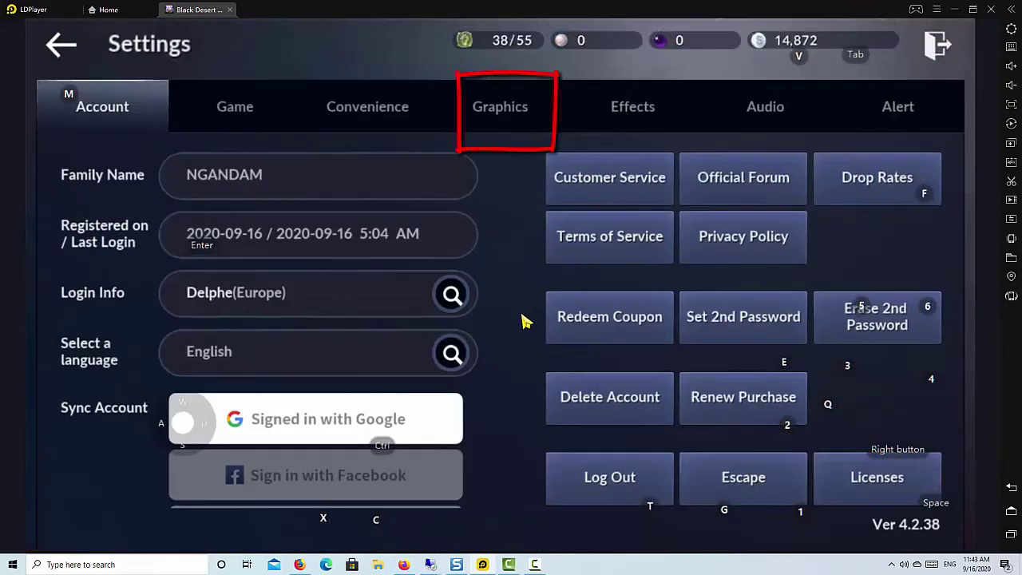
left_click(511, 113)
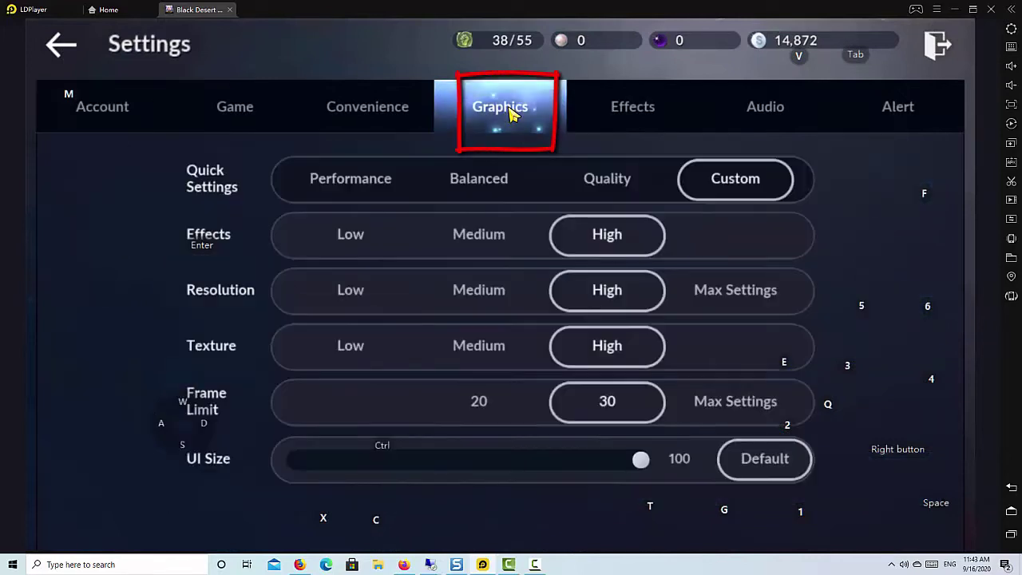
left_click(758, 297)
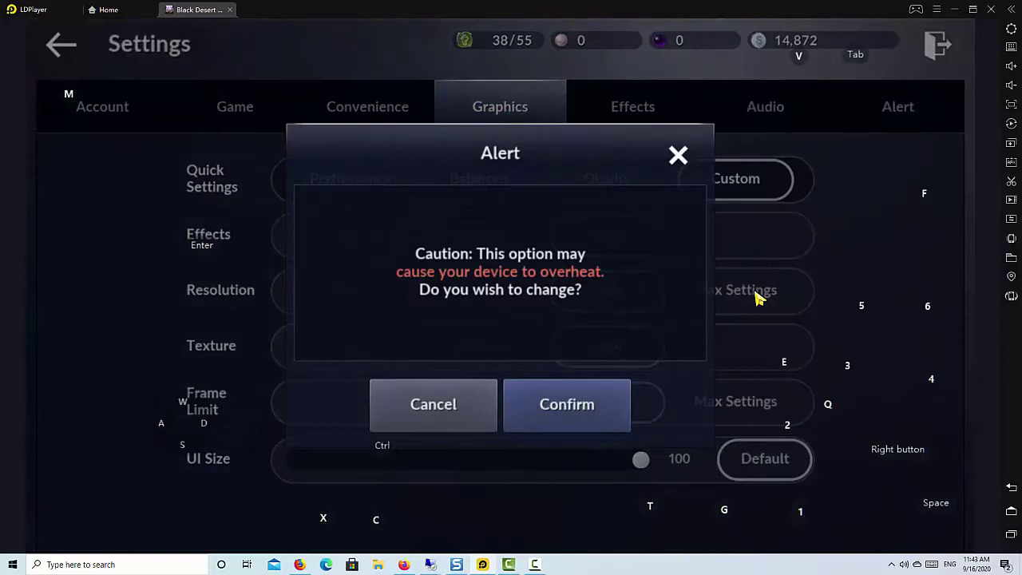
left_click(609, 406)
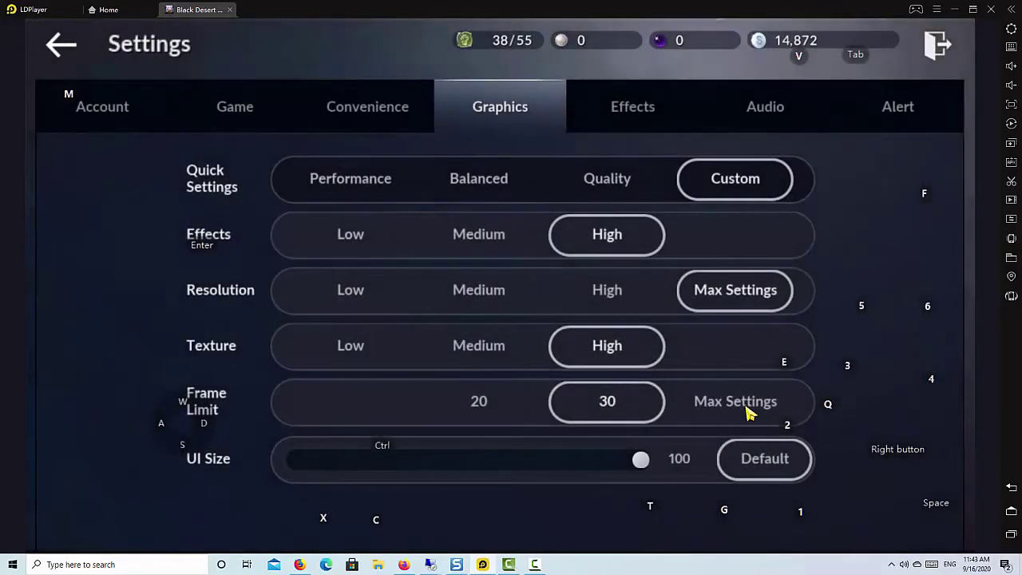
left_click(746, 408)
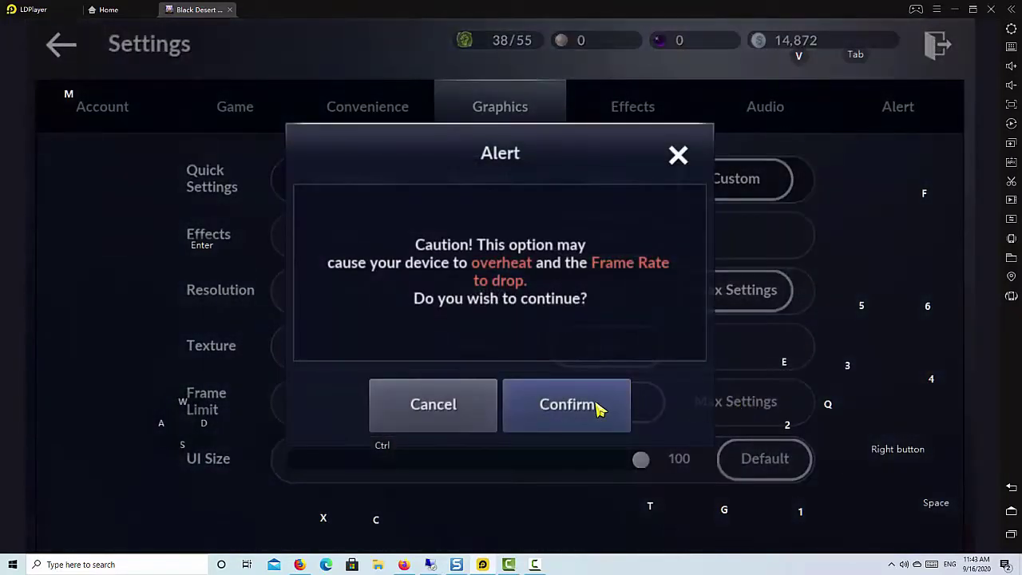
left_click(598, 405)
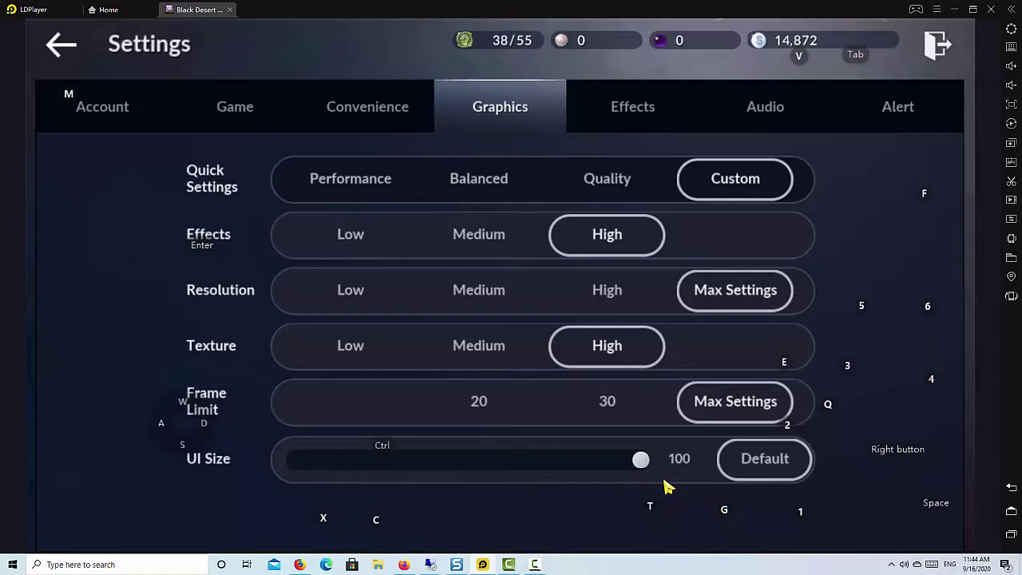
In the game's effects settings, switch Shine and Screen Optimization off and back on
left_click(630, 115)
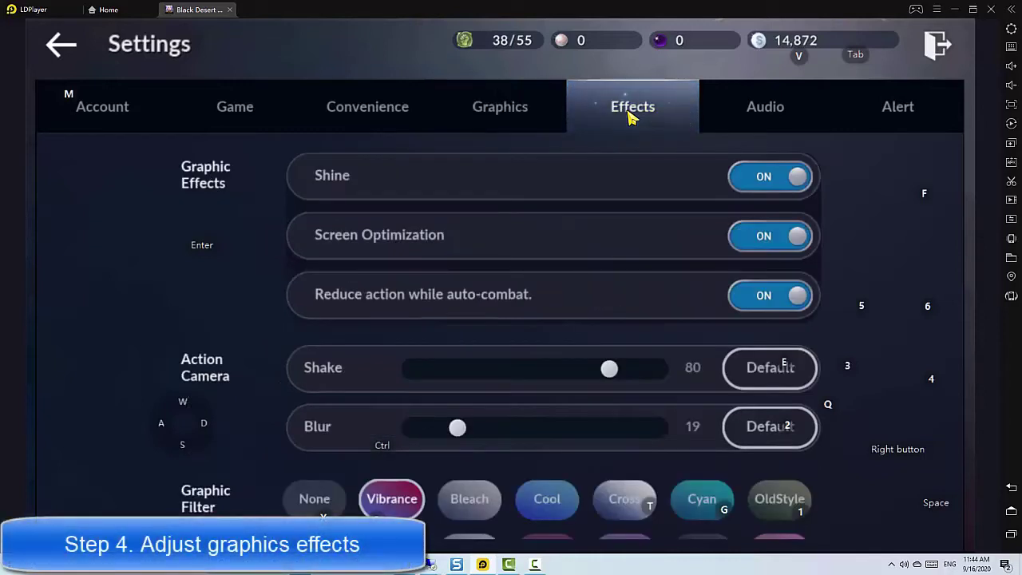
left_click(790, 182)
left_click(790, 182)
left_click(795, 236)
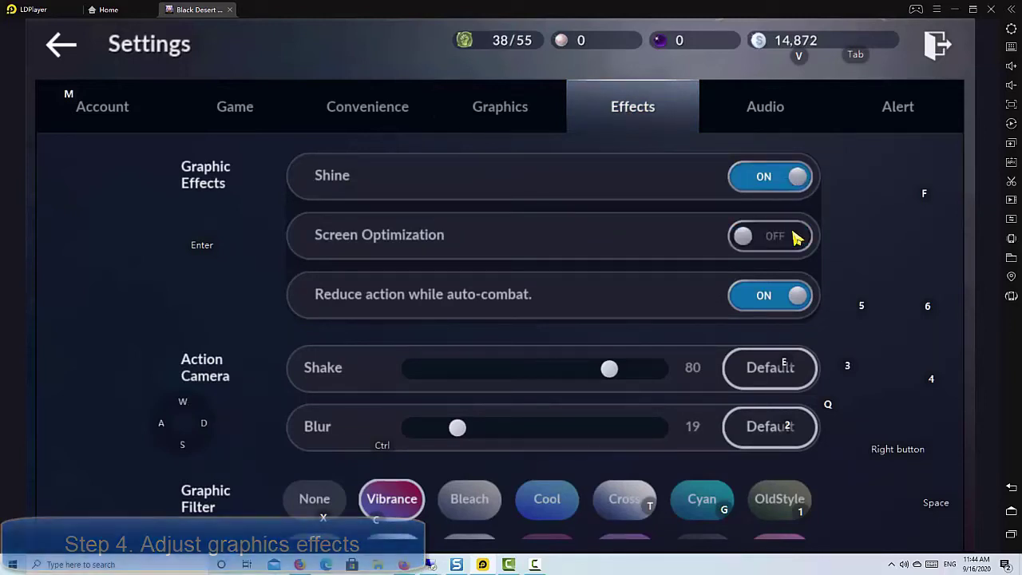
left_click(795, 236)
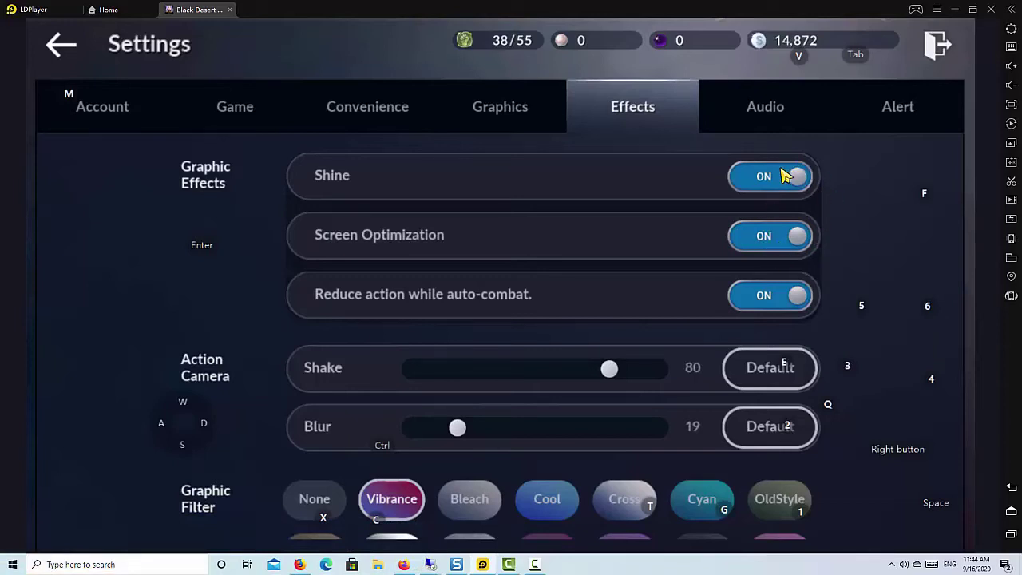
Switch the graphic filter to None and back to Vibrance
scroll(587, 303, "down", 2)
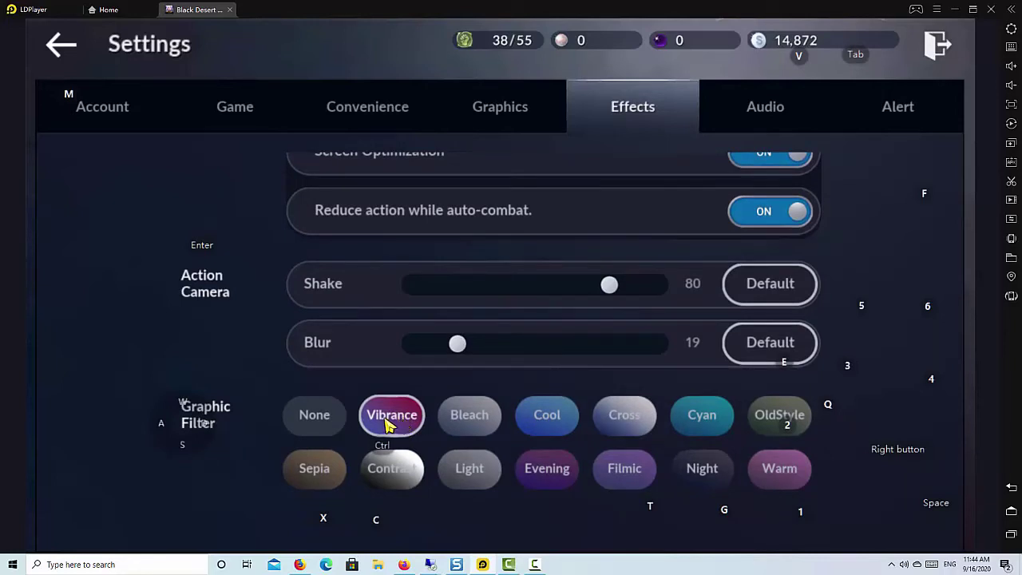
key("Escape")
key("Escape")
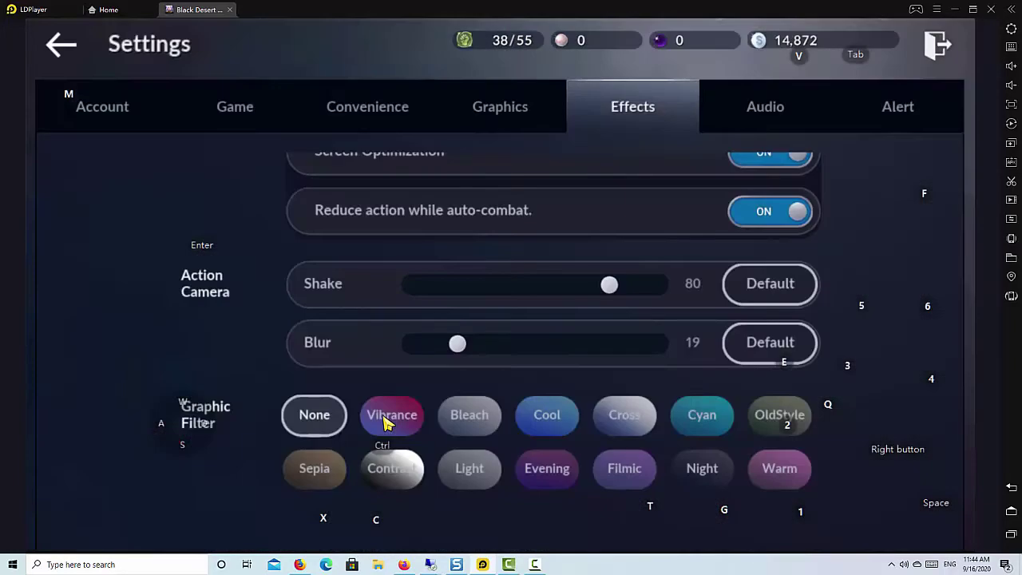
key("Escape")
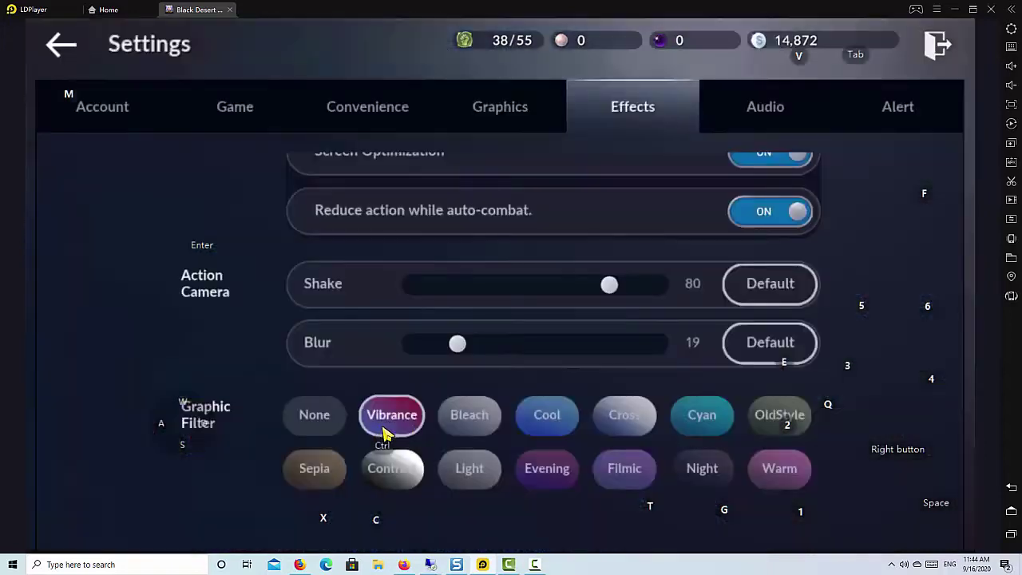
key("Escape")
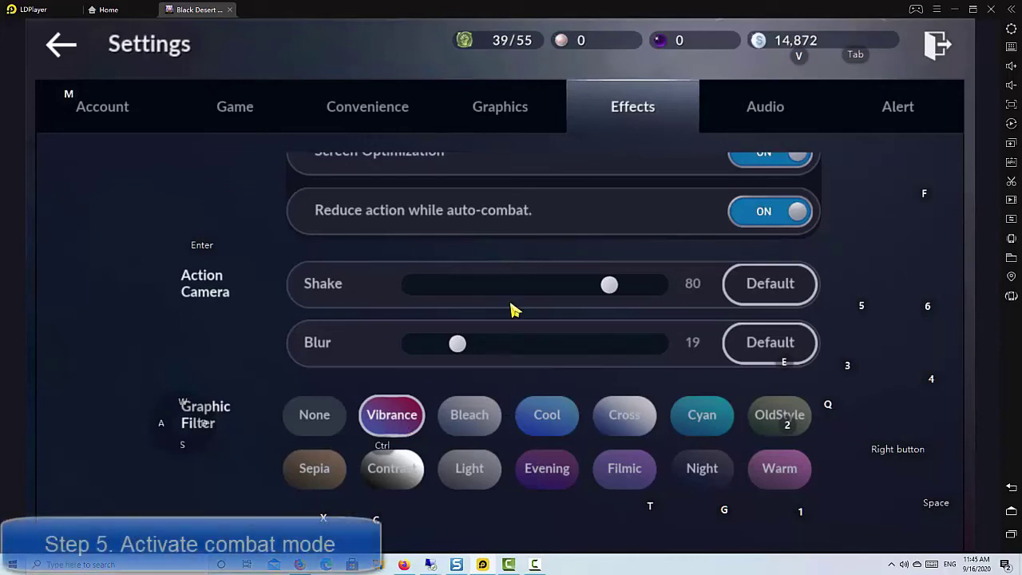
In the game's convenience settings, set the QuickSlot option to Combat Mode
left_click(393, 109)
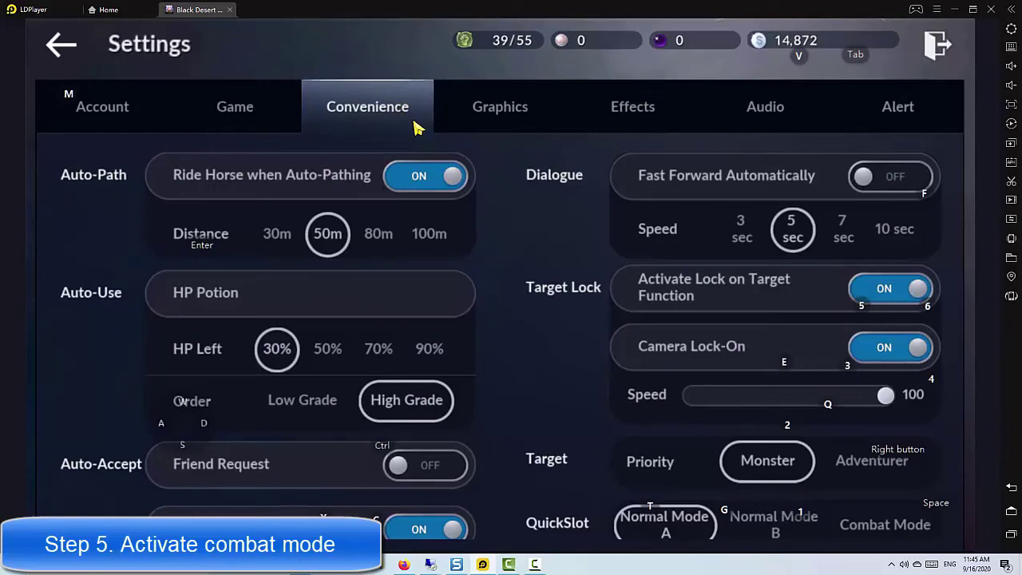
scroll(518, 238, "down", 1)
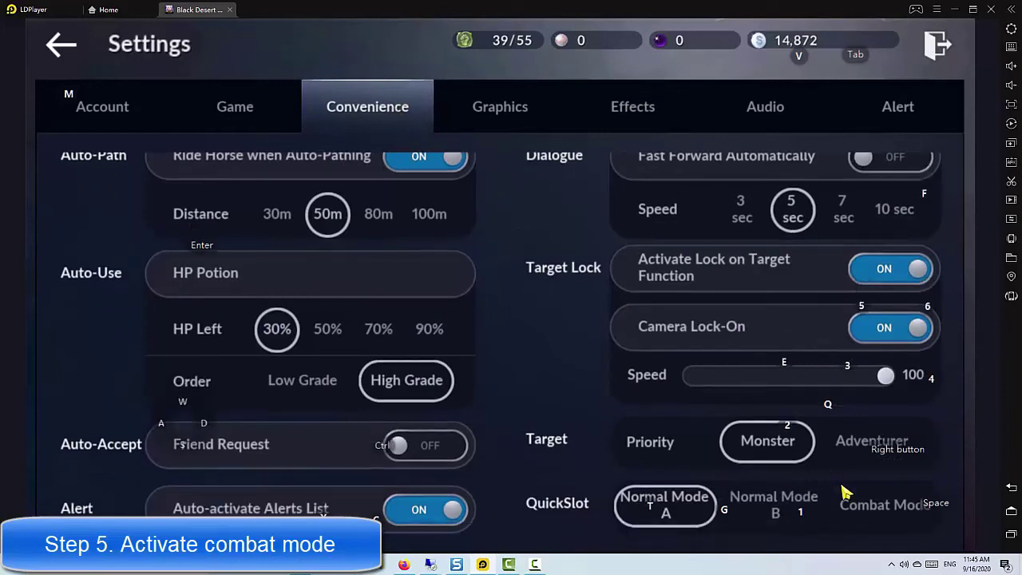
left_click(874, 513)
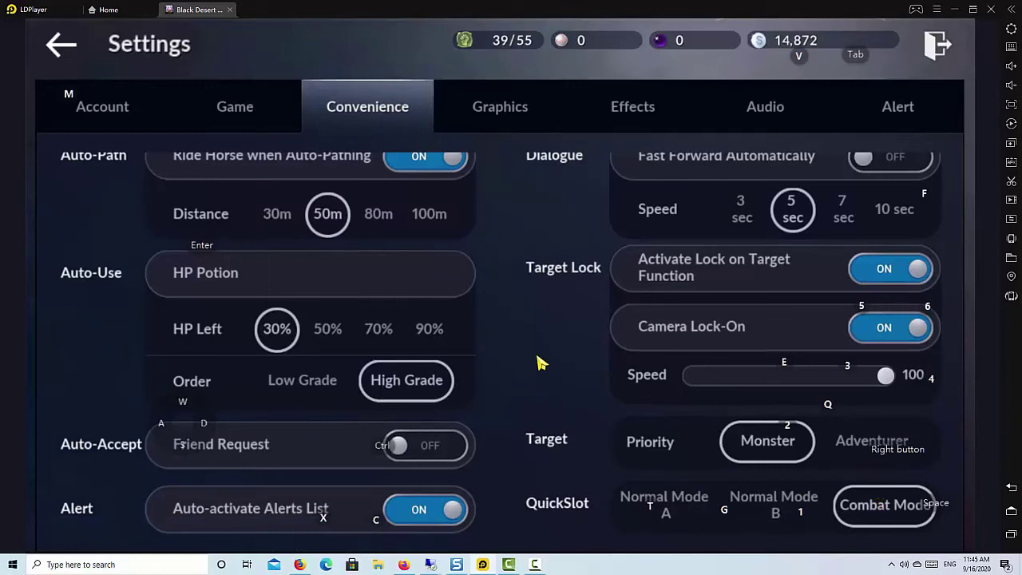
Set the horse auto-pathing distance to 30m and the dialogue speed to 10 sec, and leave the settings
scroll(539, 357, "up", 1)
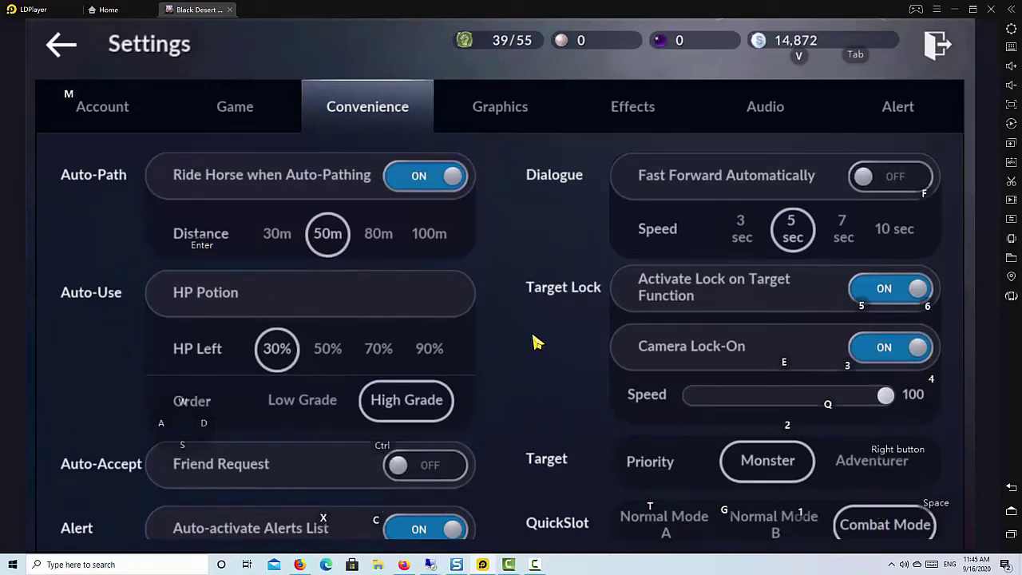
left_click(276, 238)
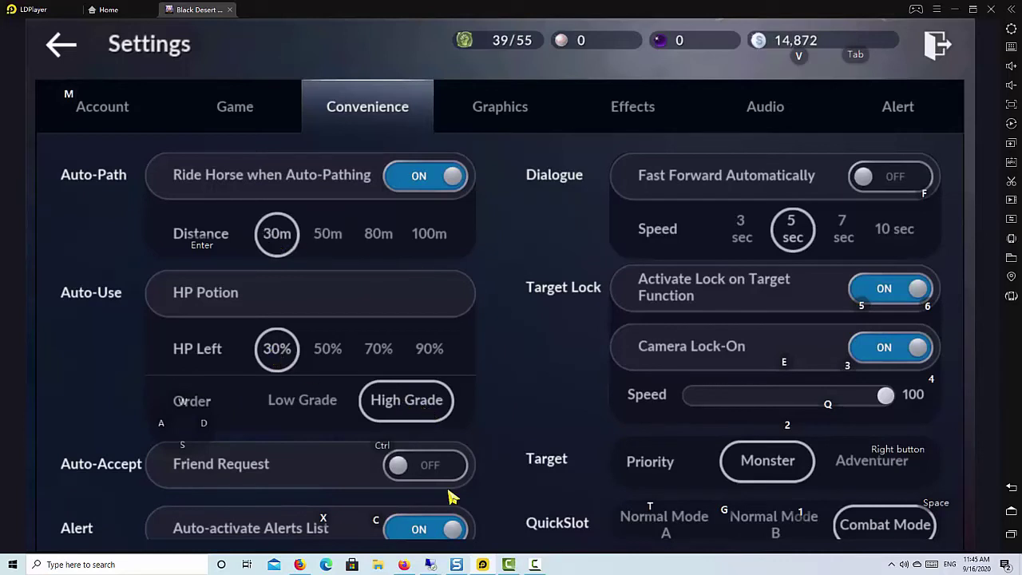
left_click(909, 229)
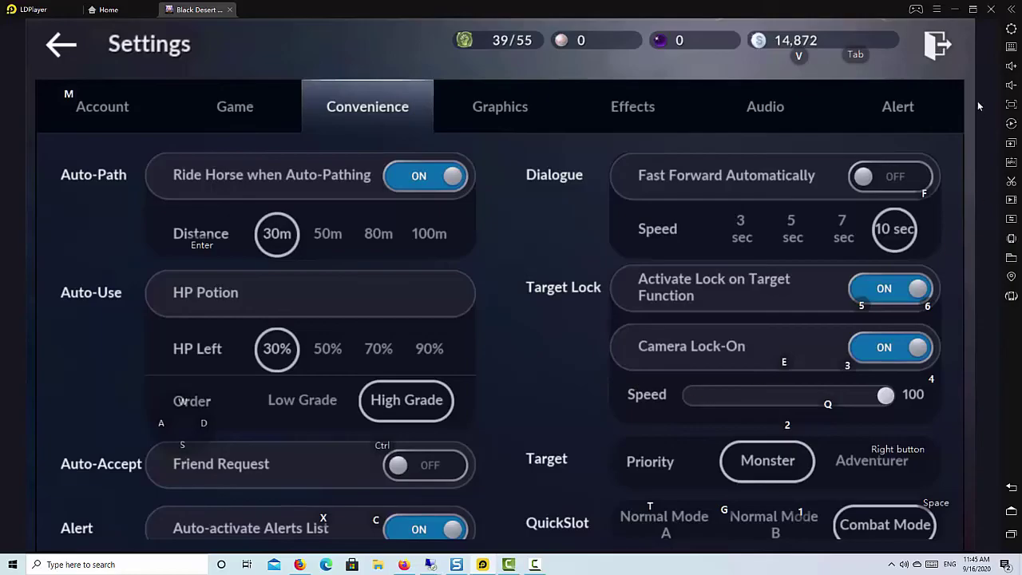
left_click(937, 46)
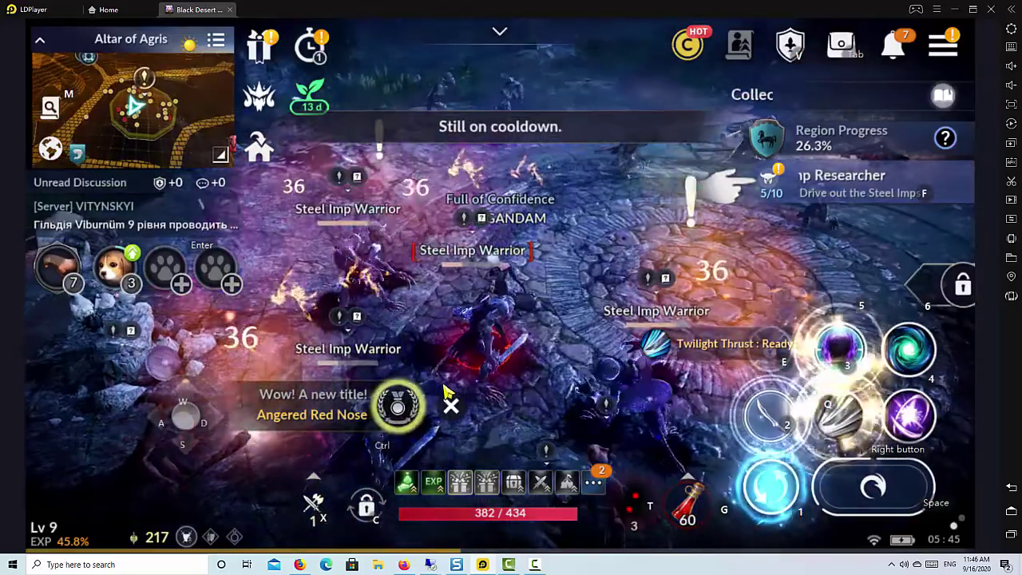
Dismiss the new title notification and fight the Steel Imps at the Altar of Agris with combat skills
left_click(450, 405)
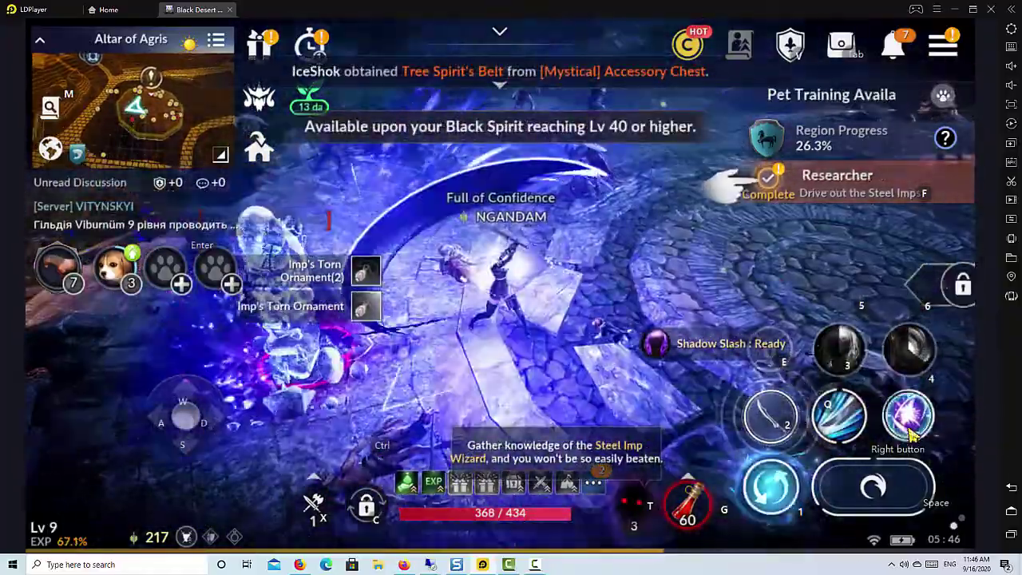
left_click(910, 431)
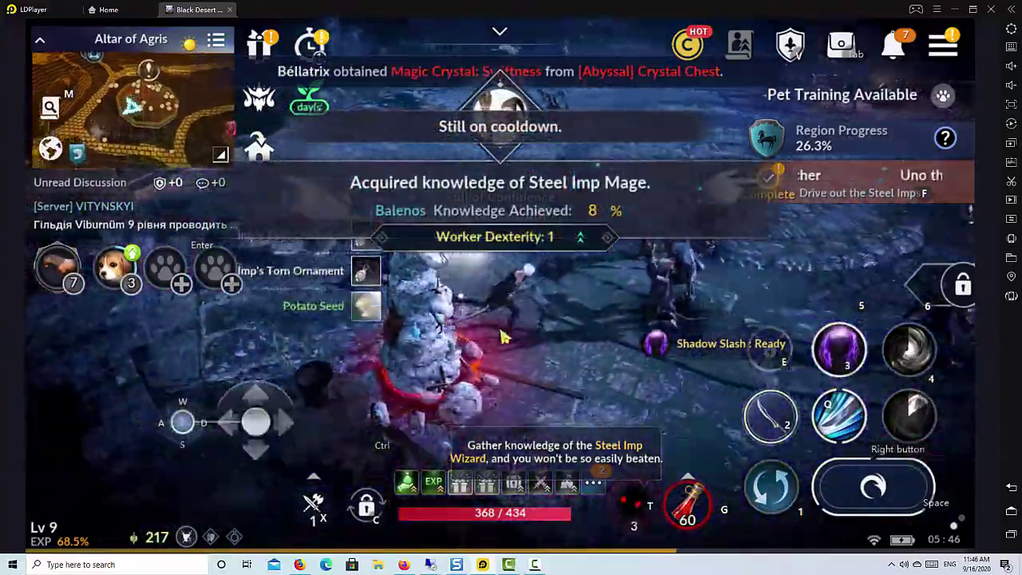
key("q")
key("q")
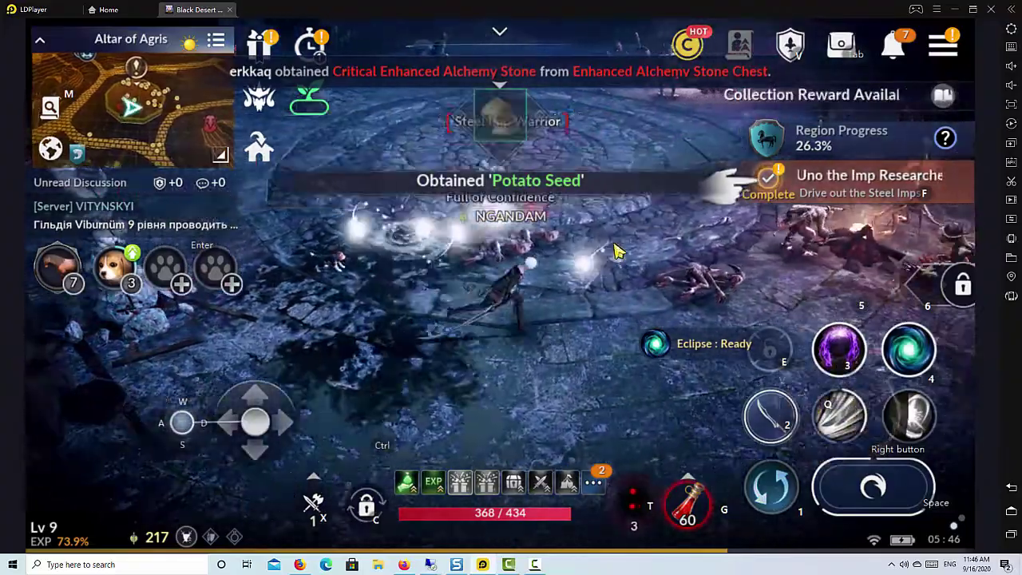
key("e")
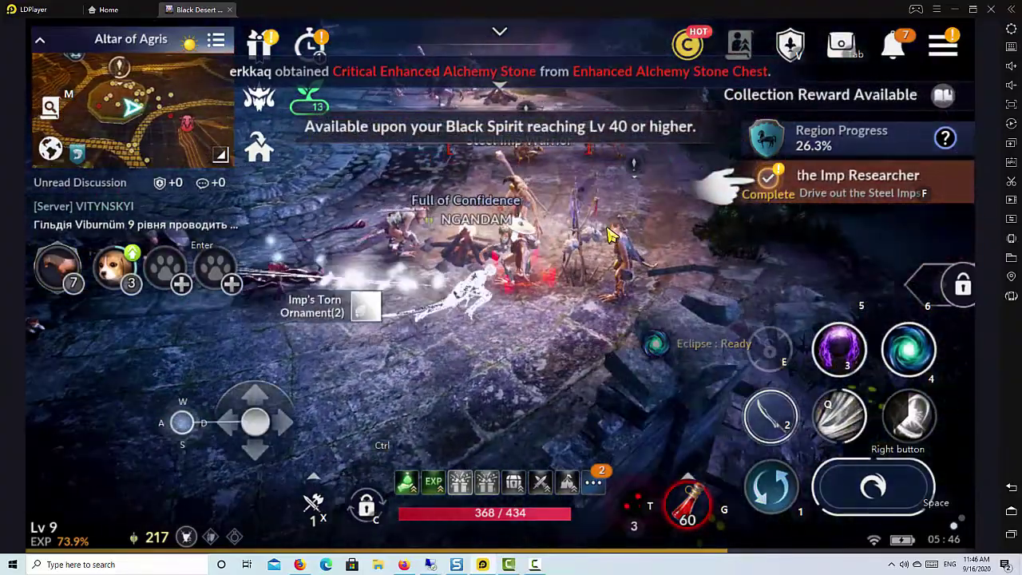